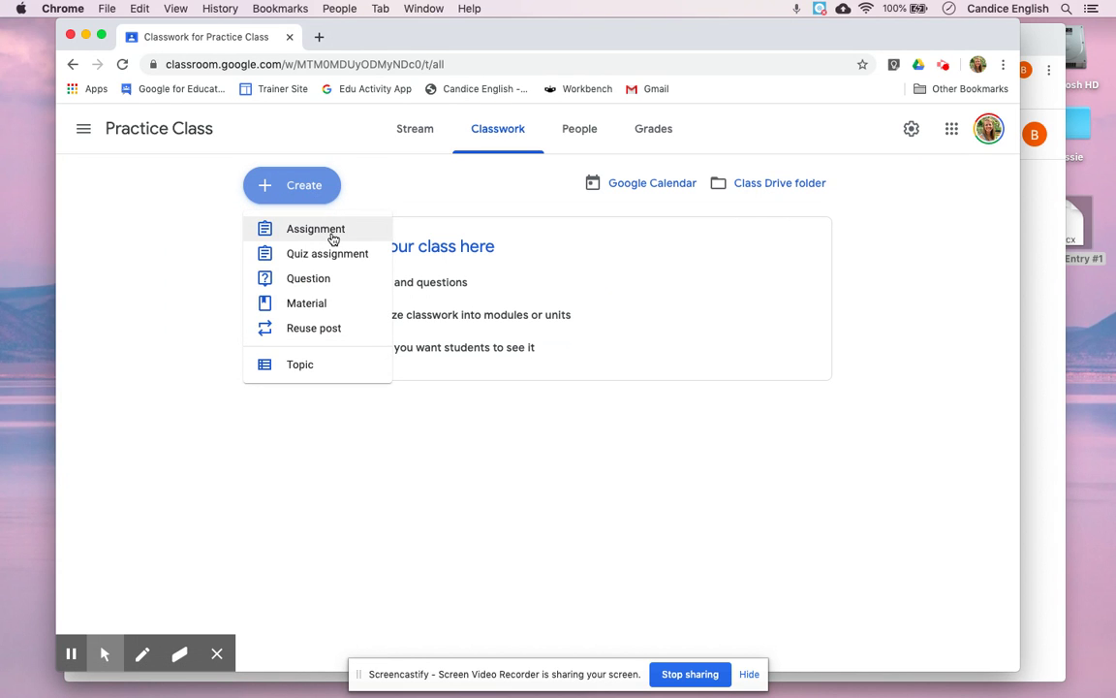
# Step: Create a new assignment in Practice Class and title it "Journal Entry #1"
pyautogui.click(332, 238)
pyautogui.write('Practice ')
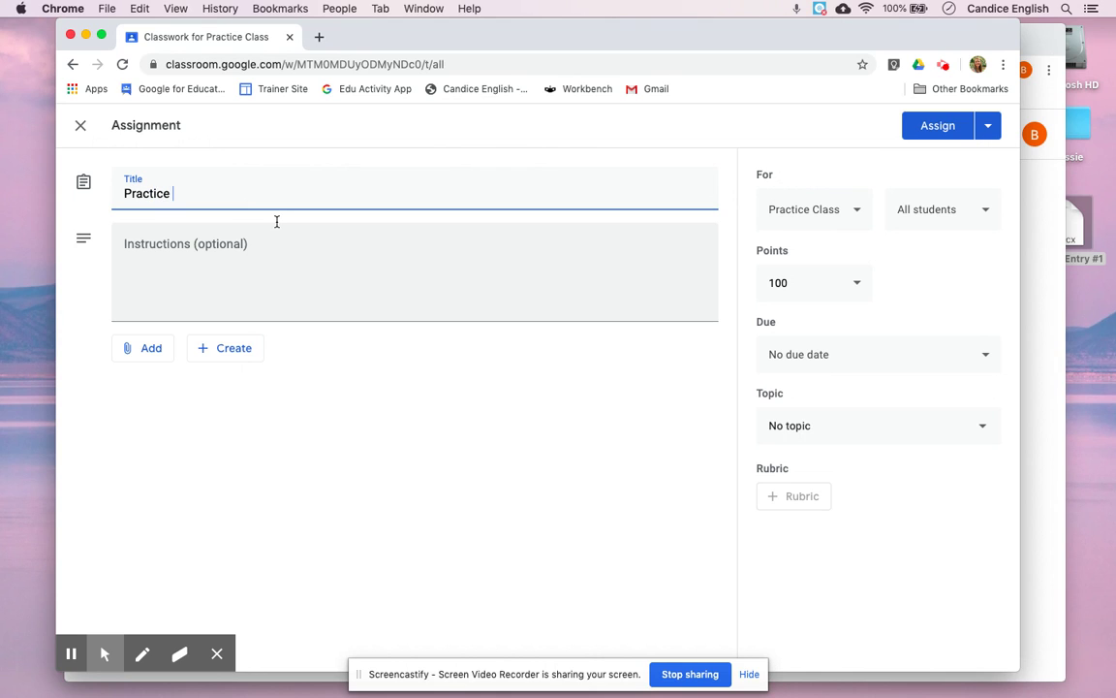
pyautogui.write('#1')
pyautogui.press('BackSpace')
pyautogui.press('BackSpace')
pyautogui.press('BackSpace')
pyautogui.press('BackSpace')
pyautogui.press('BackSpace')
pyautogui.press('BackSpace')
pyautogui.press('BackSpace')
pyautogui.press('BackSpace')
pyautogui.press('BackSpace')
pyautogui.press('BackSpace')
pyautogui.press('BackSpace')
pyautogui.press('BackSpace')
pyautogui.write('Journal Entry #1')
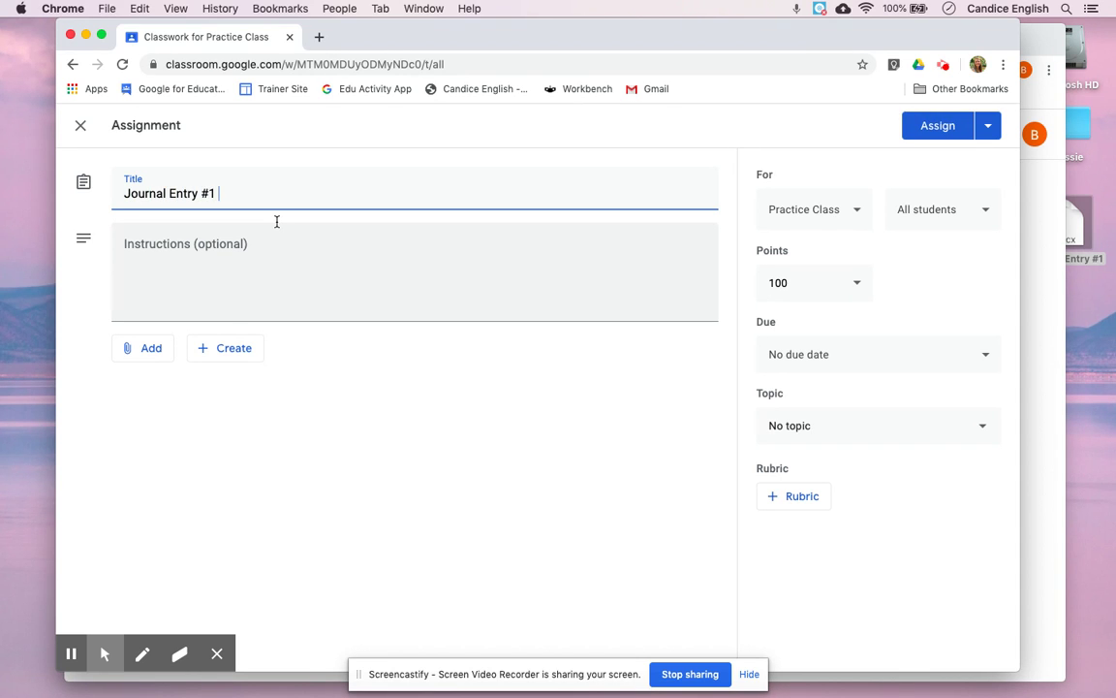
# Step: Upload Journal Entry #1.docx from the desktop as the assignment's attachment and set it to "Make a copy for each student"
pyautogui.click(136, 348)
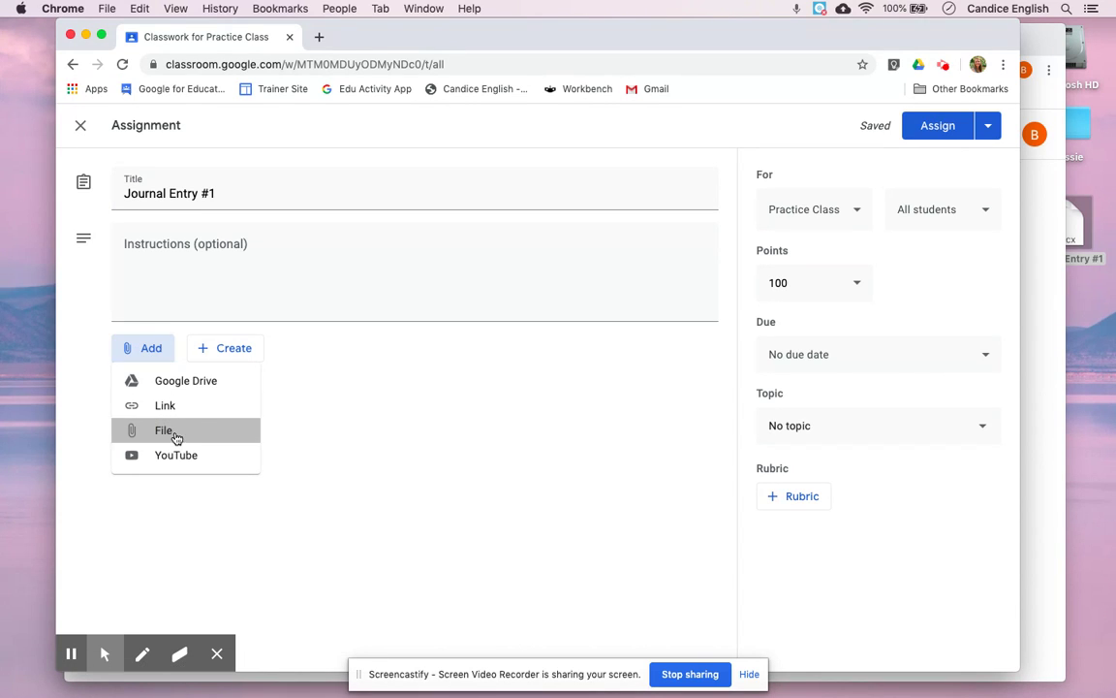
pyautogui.click(176, 438)
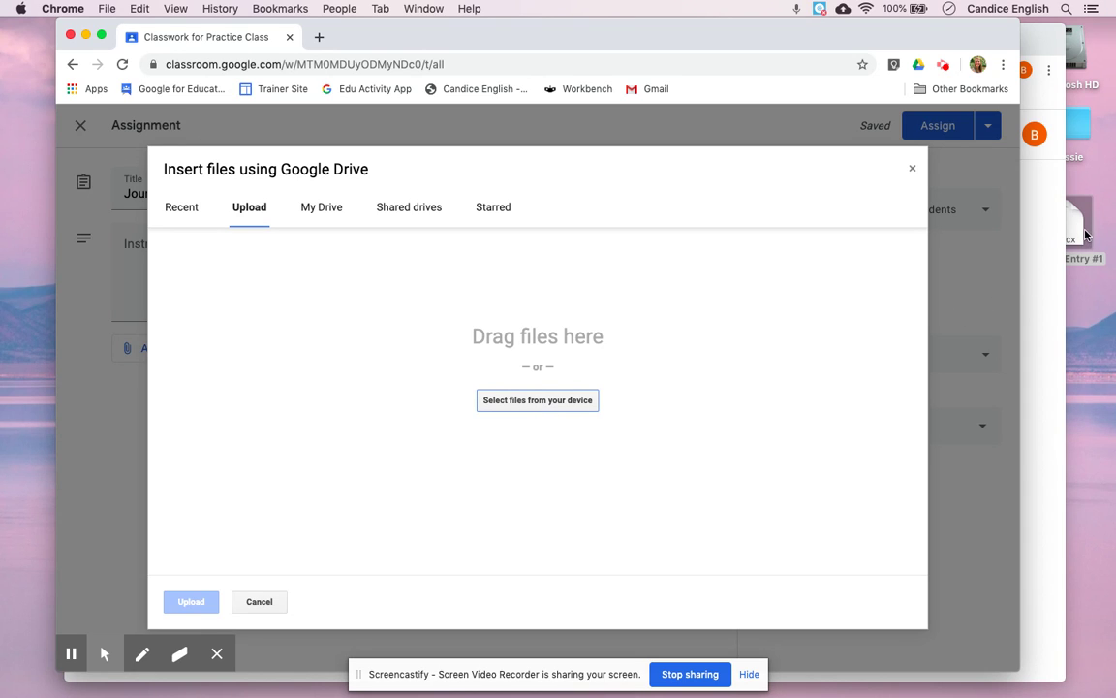
pyautogui.moveTo(1085, 234); pyautogui.dragTo(620, 379)
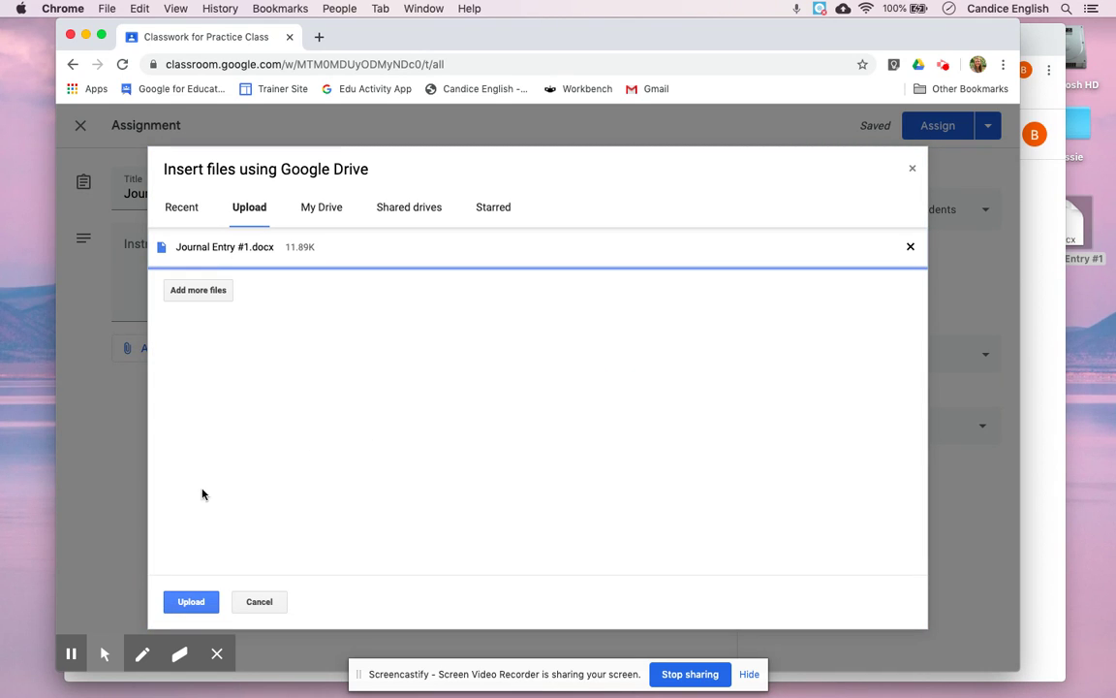
pyautogui.click(190, 602)
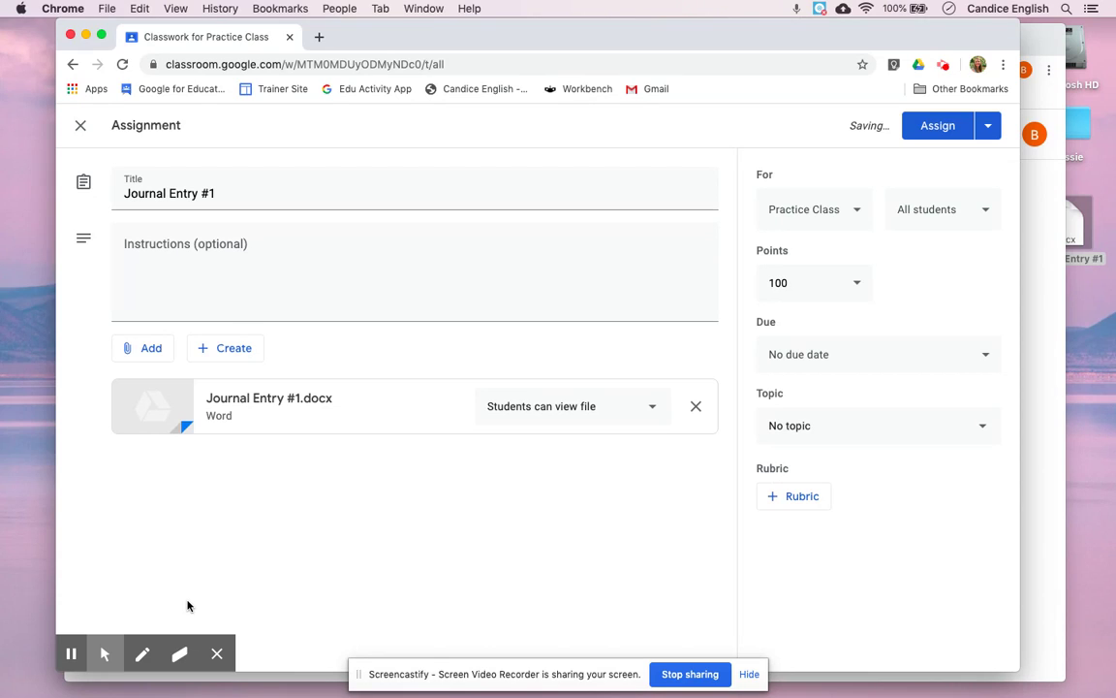
pyautogui.click(555, 418)
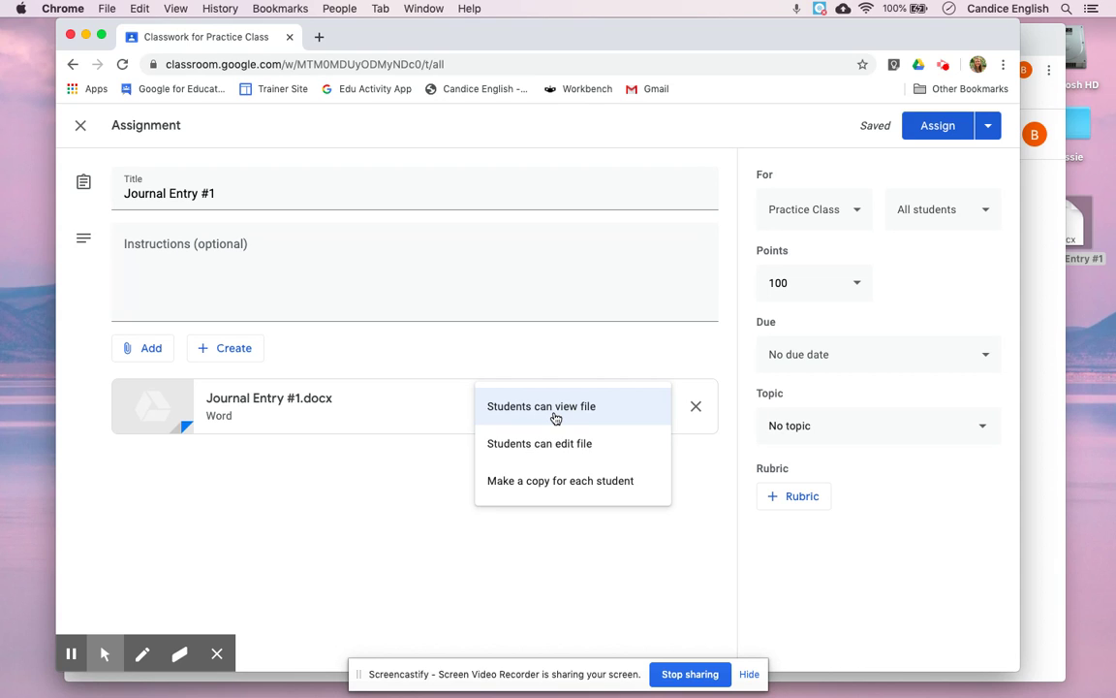
pyautogui.click(553, 481)
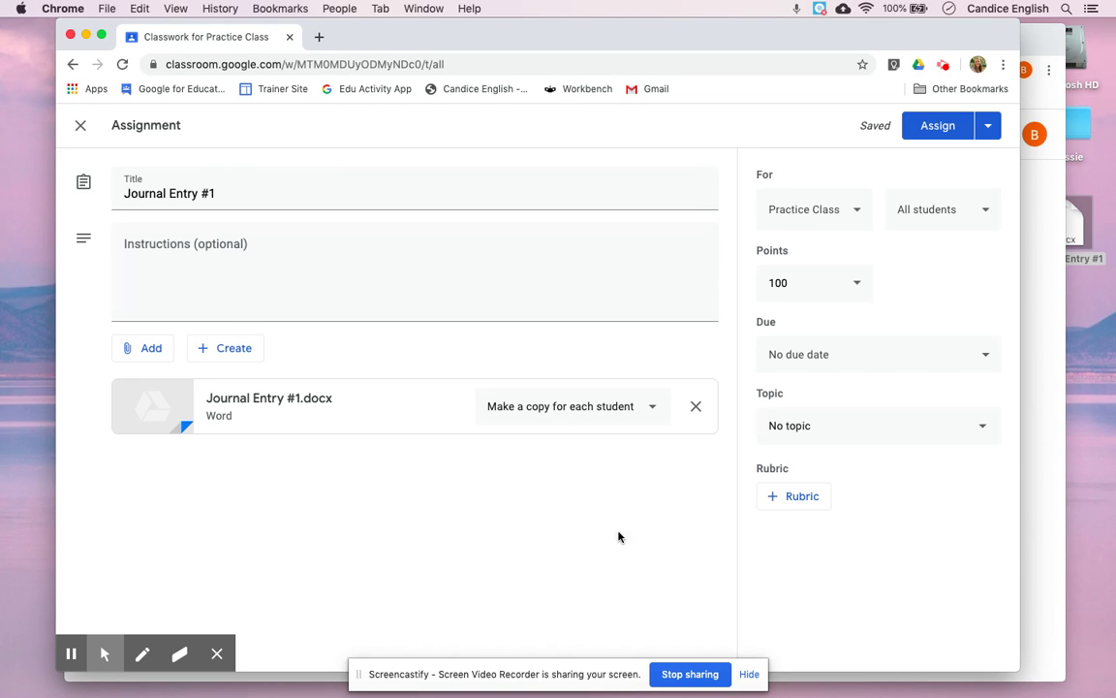
# Step: Set the assignment's due date to Saturday, May 30 and assign it to all students
pyautogui.click(852, 291)
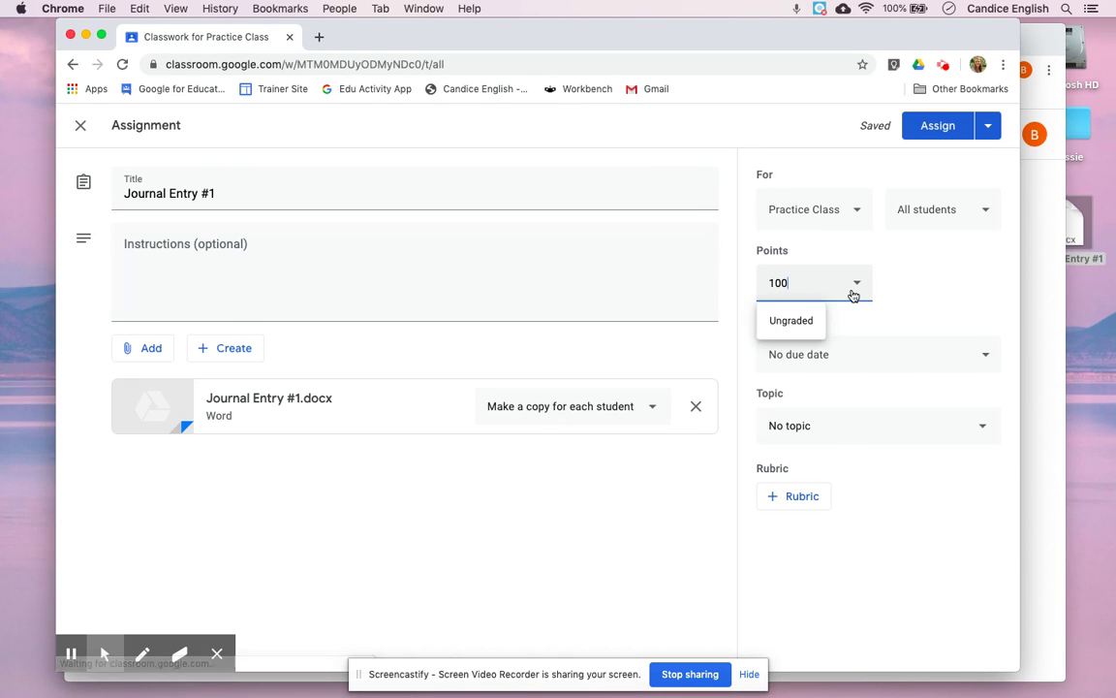
pyautogui.click(856, 356)
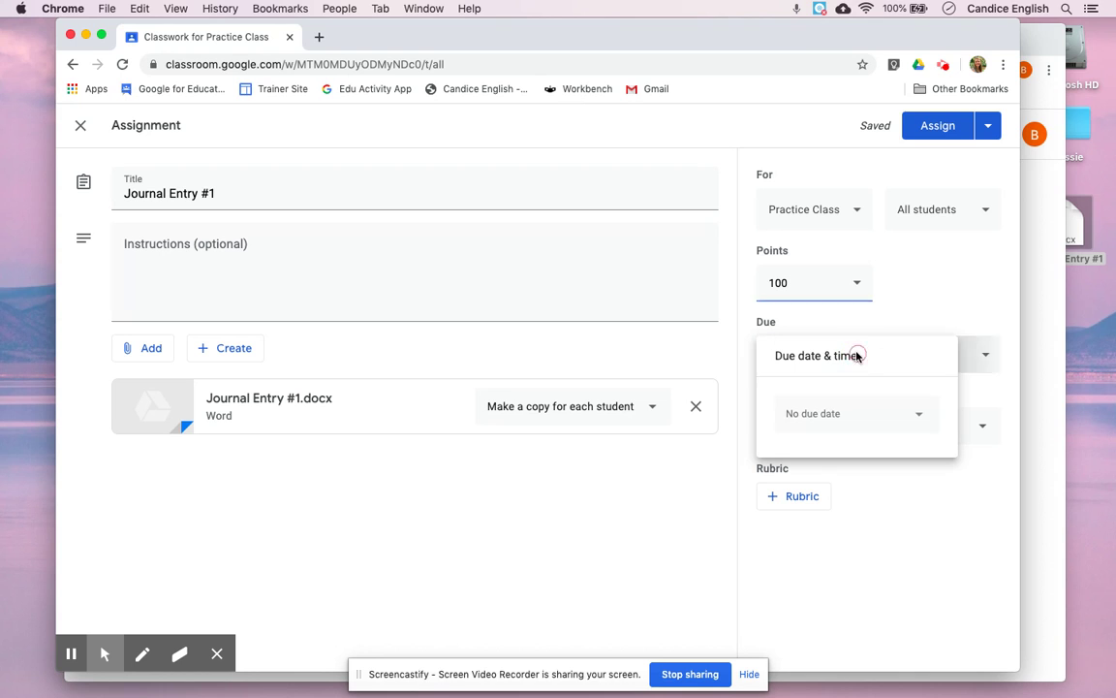
pyautogui.click(839, 419)
pyautogui.click(933, 582)
pyautogui.click(985, 515)
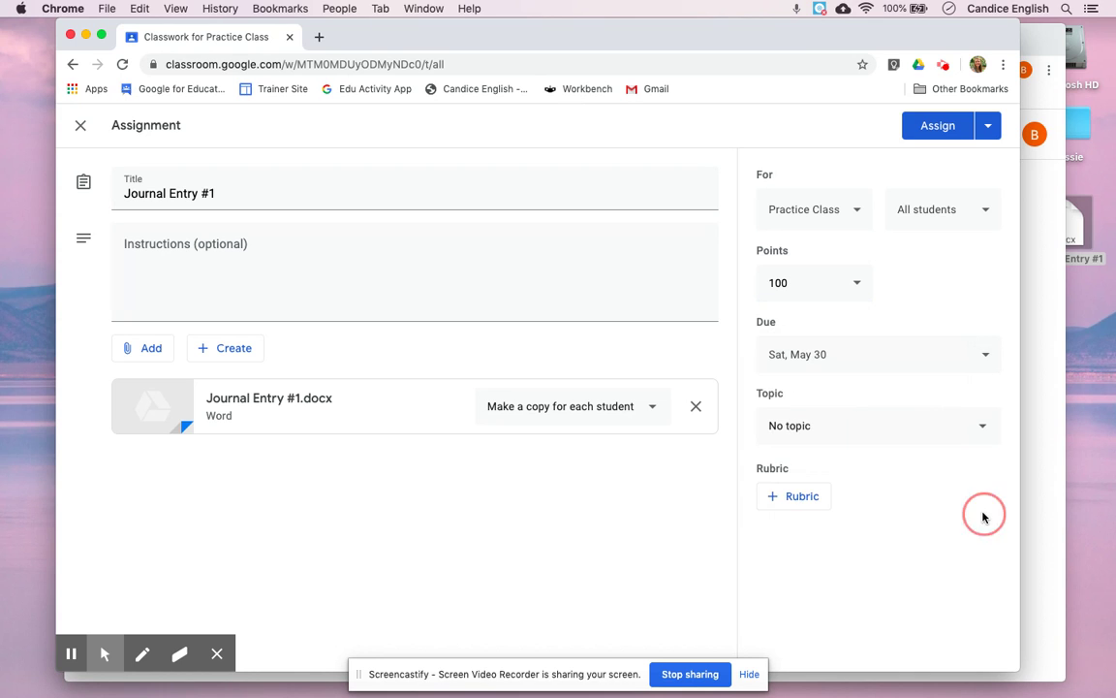
pyautogui.click(904, 424)
pyautogui.click(906, 424)
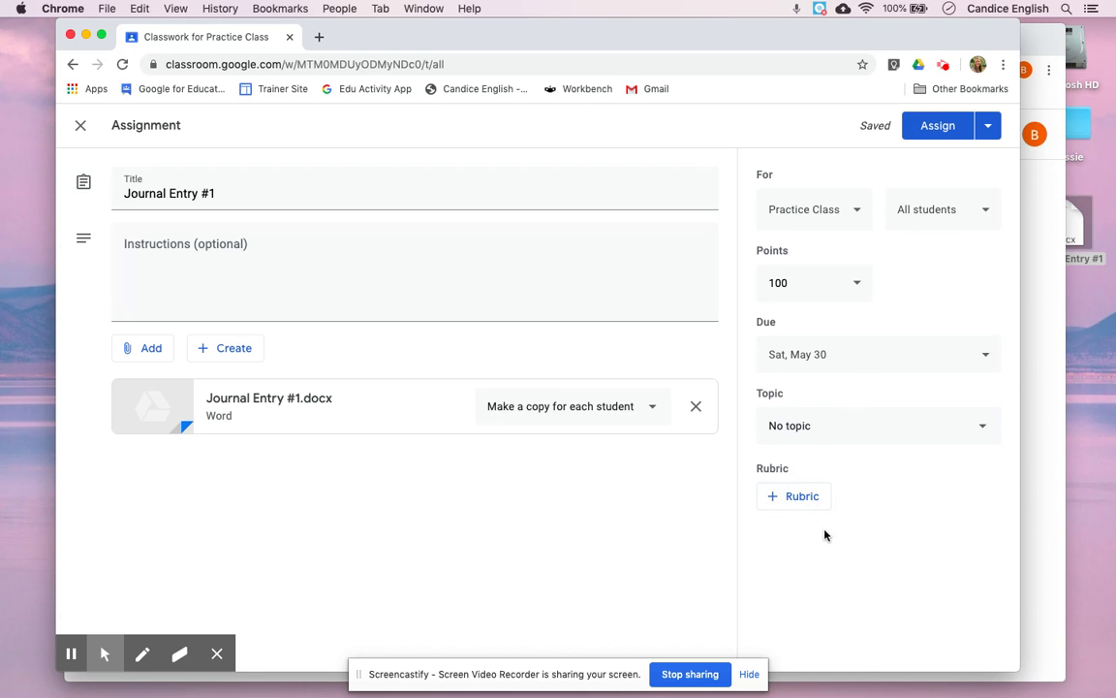
pyautogui.click(937, 127)
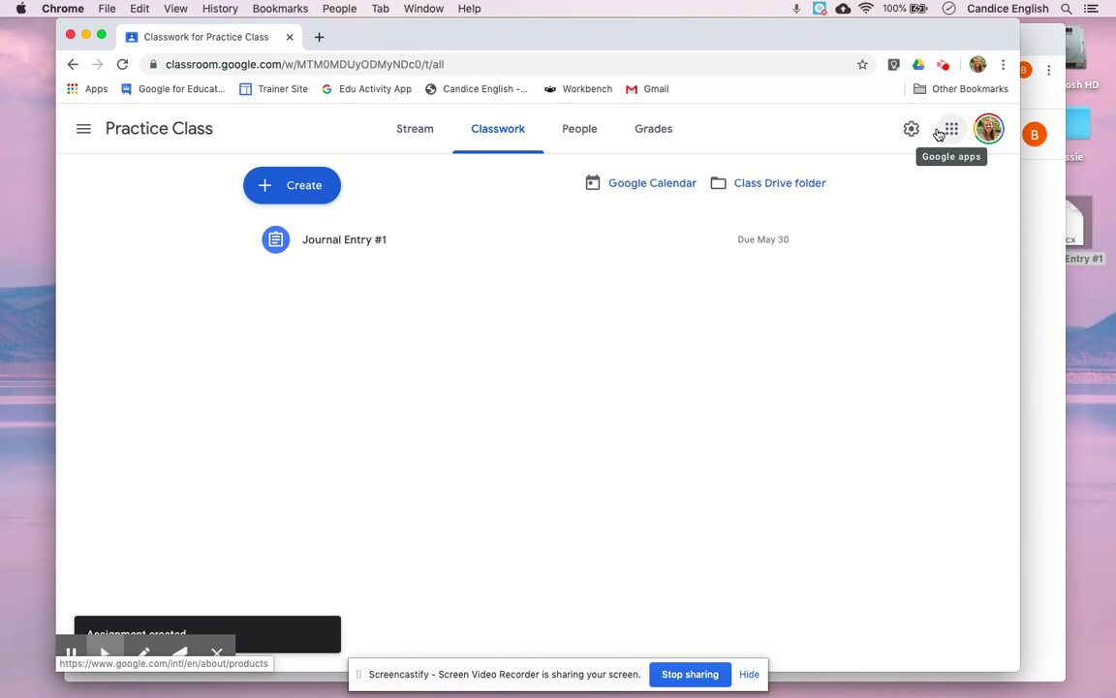
# Step: Review the details of the posted Journal Entry #1 assignment in the classwork list
pyautogui.click(401, 245)
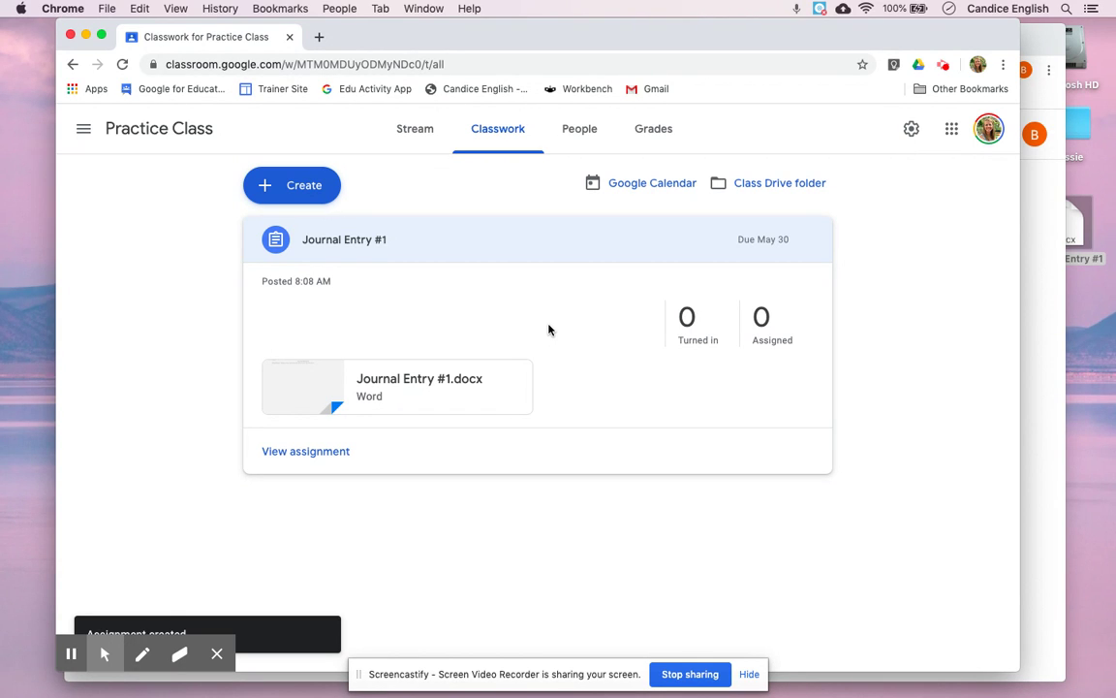
pyautogui.click(502, 250)
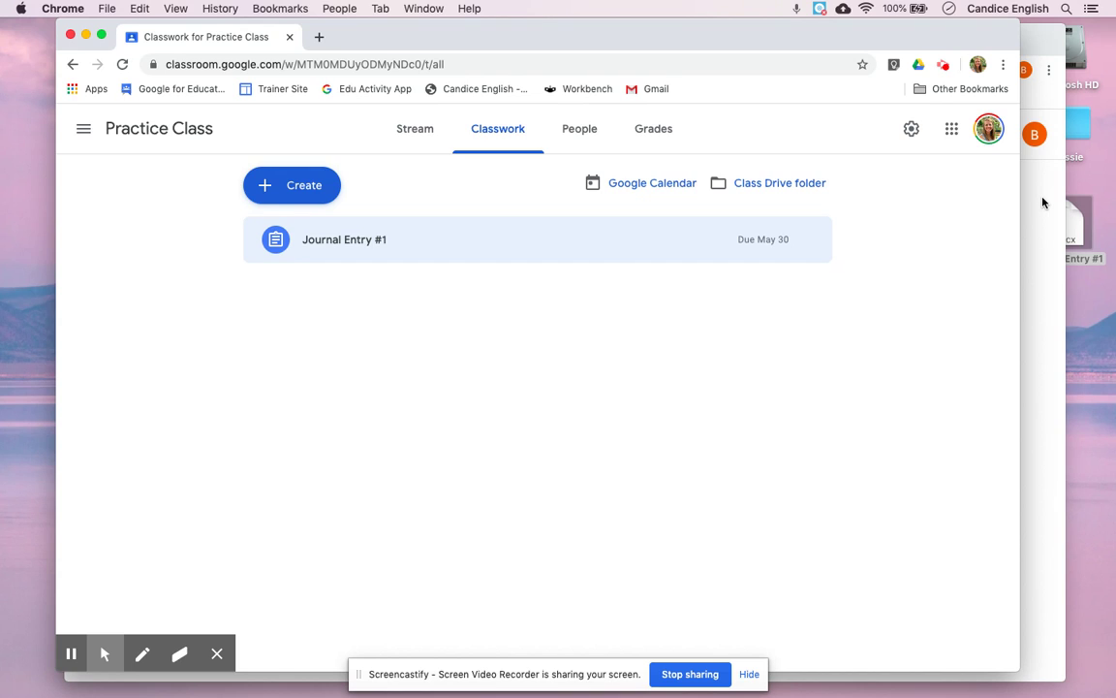
# Step: Switch to the student's Summer Workshop Practice Class window and open the full Practice assignment from the classwork list
pyautogui.click(1043, 201)
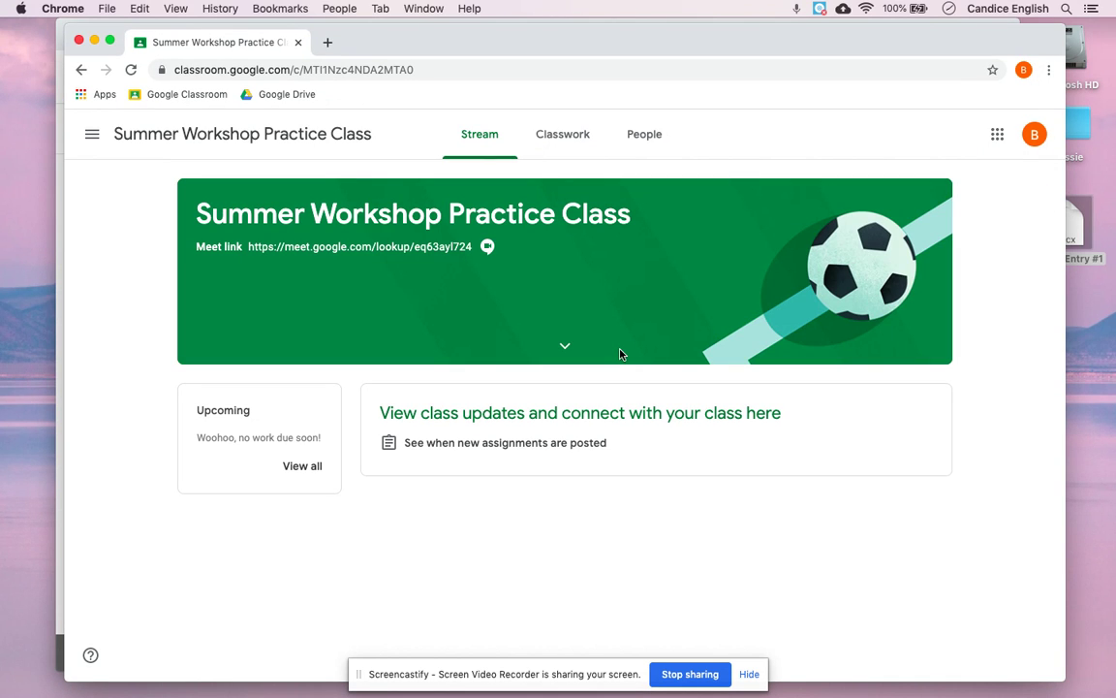
pyautogui.click(558, 150)
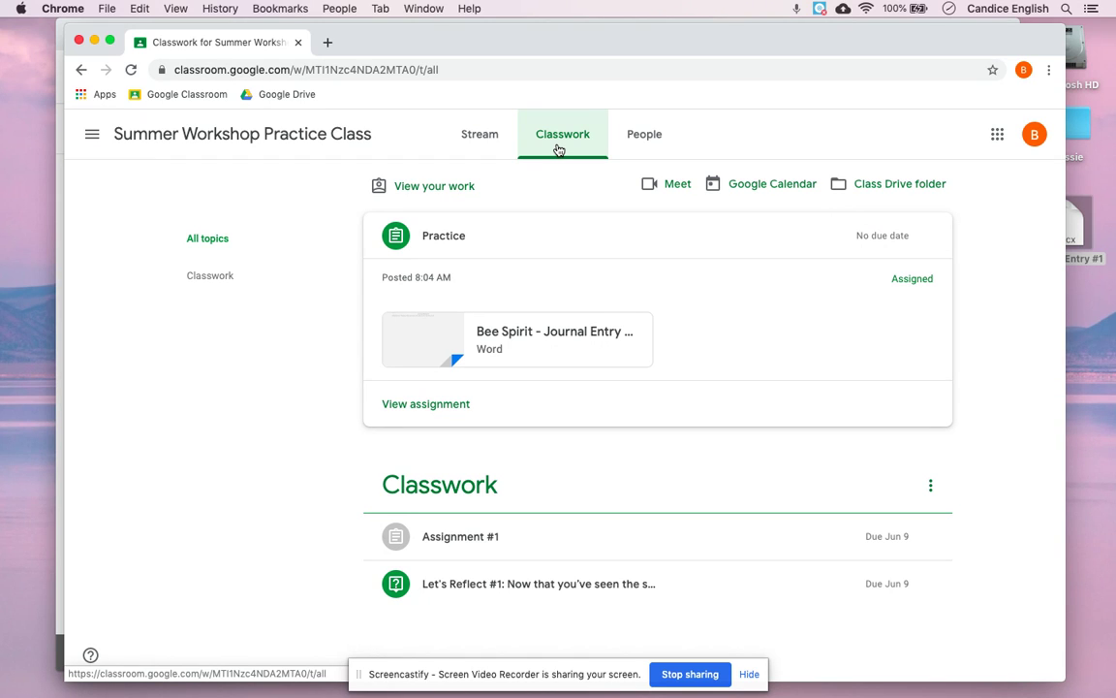
pyautogui.click(520, 233)
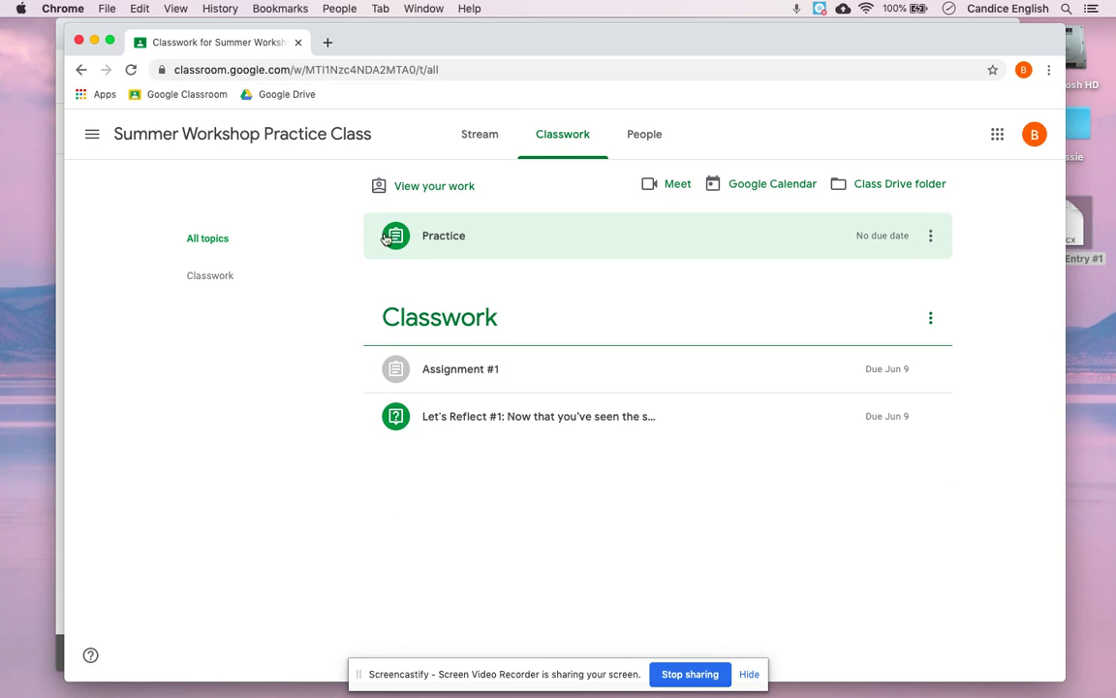
pyautogui.click(463, 240)
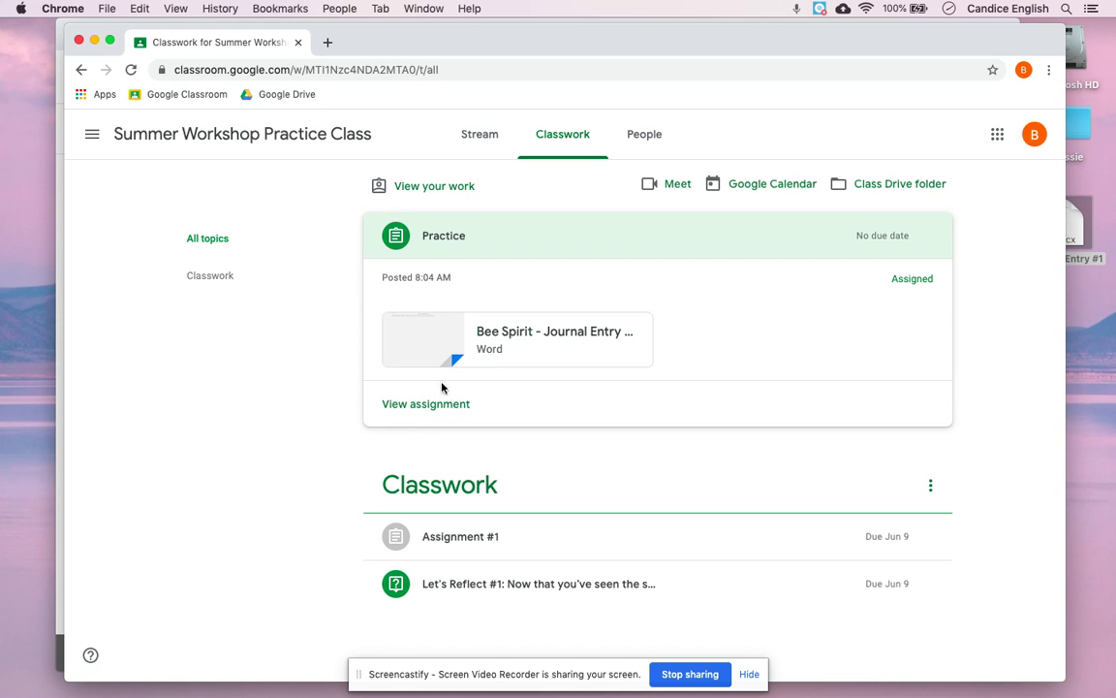
pyautogui.click(440, 404)
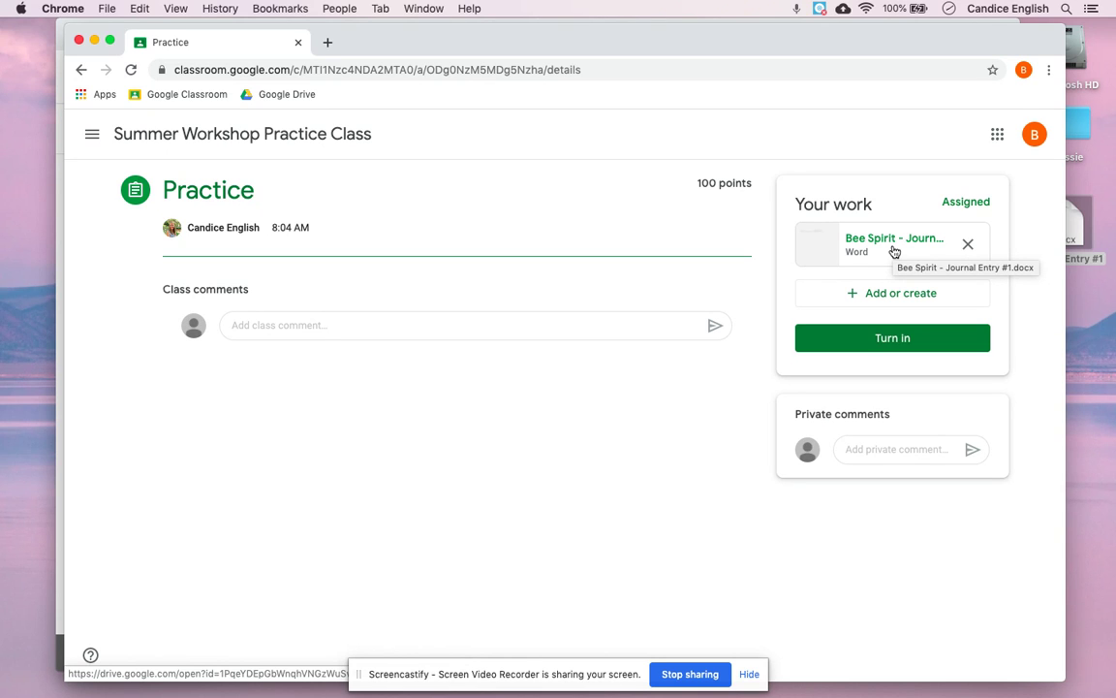
# Step: Open the student's Journal Entry #1.docx copy in a new window and open it for editing with Google Docs
pyautogui.click(893, 244)
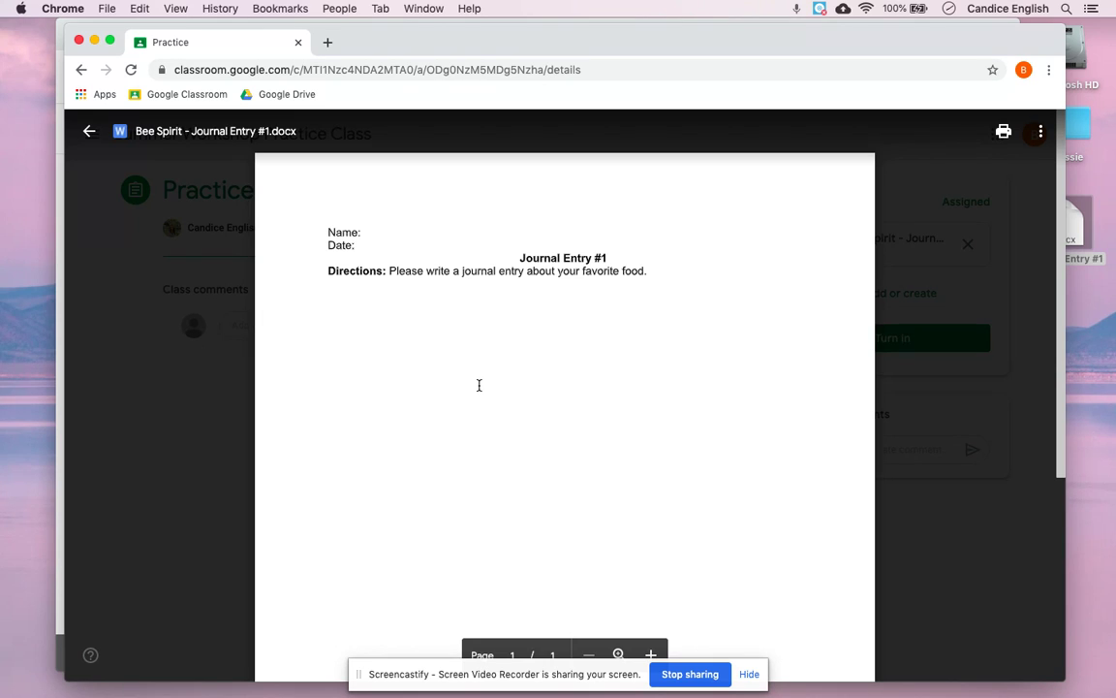
pyautogui.click(1042, 133)
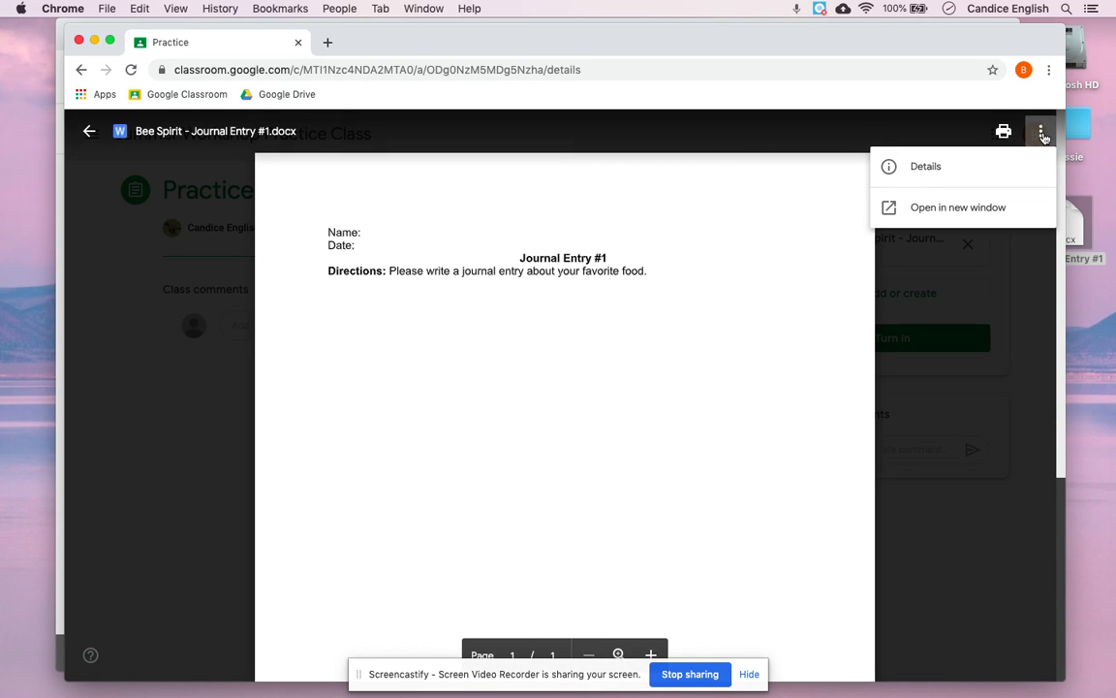
pyautogui.click(988, 208)
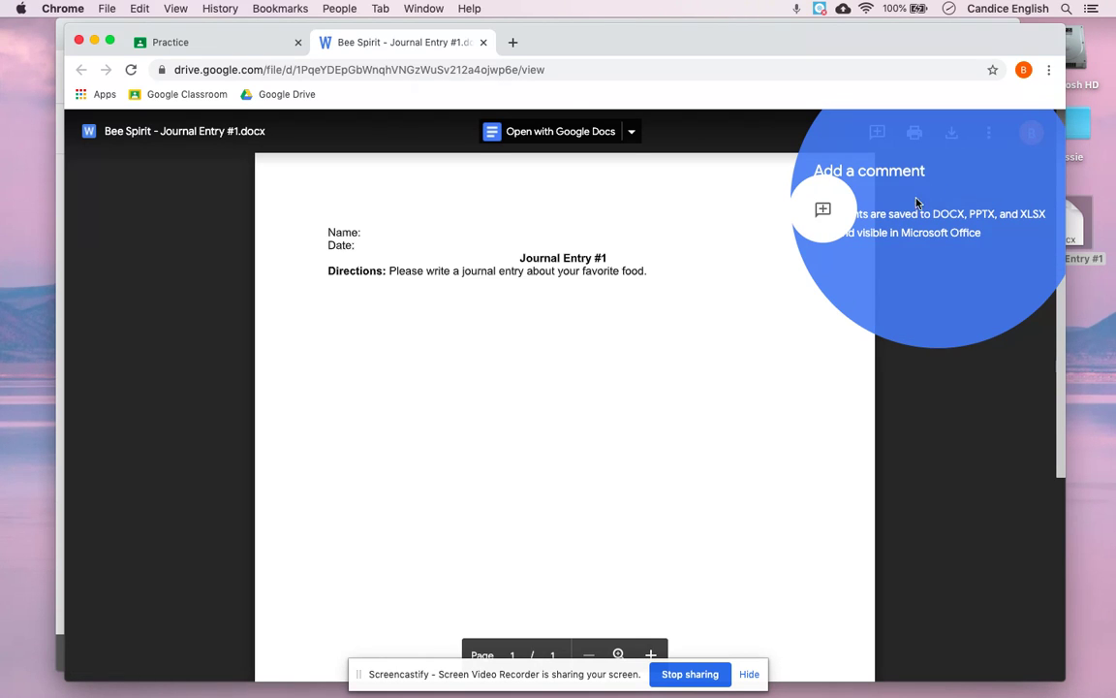
pyautogui.click(729, 314)
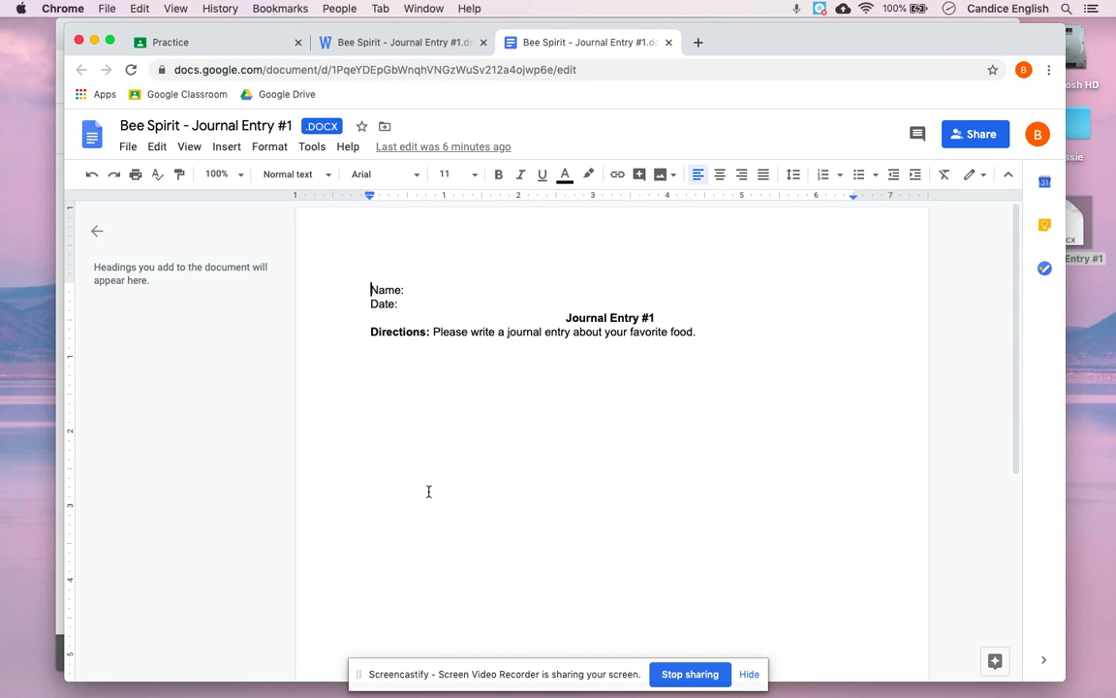
# Step: Return to the student's Practice assignment, close the document preview, and switch back to the teacher's Practice Class window
pyautogui.click(409, 37)
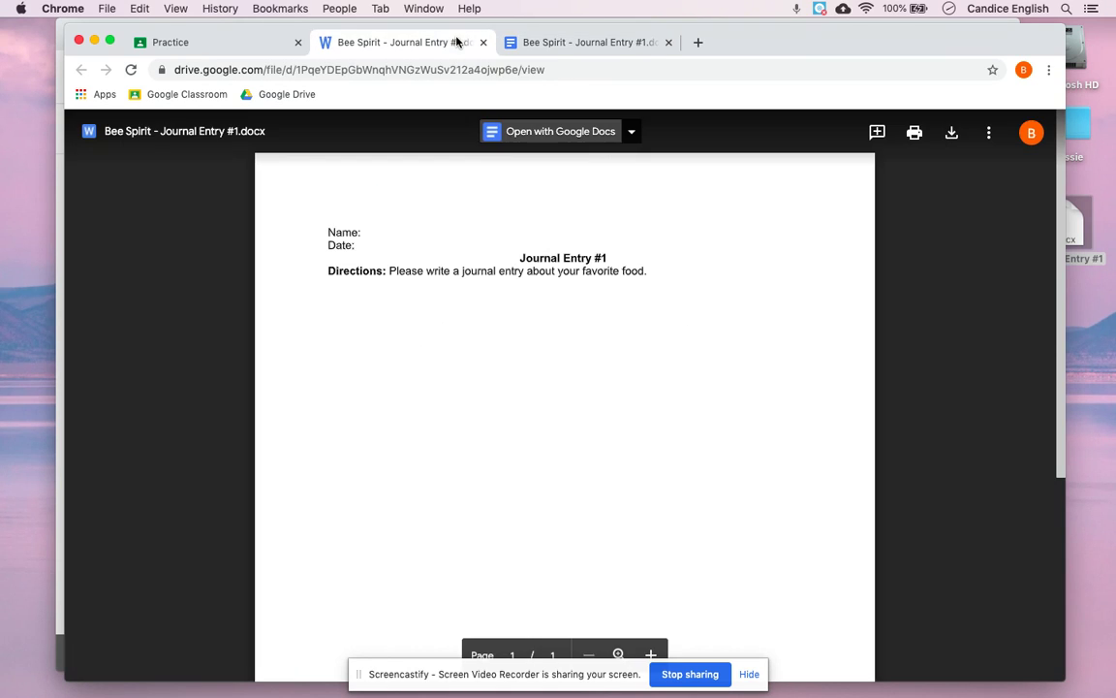
pyautogui.click(211, 42)
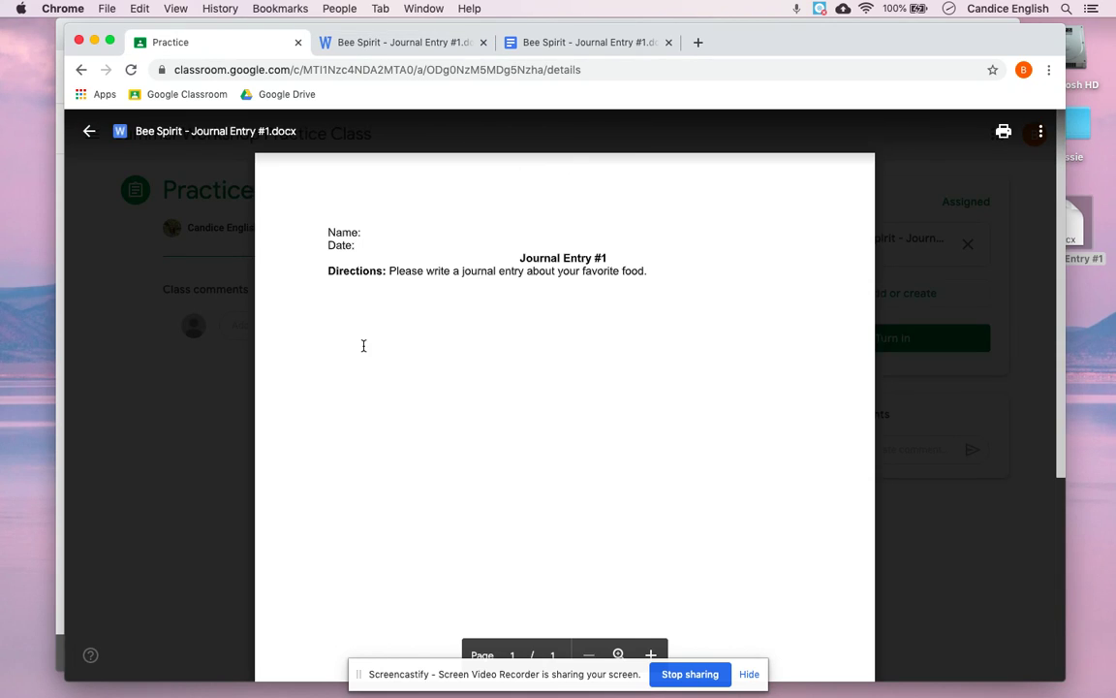
pyautogui.click(215, 405)
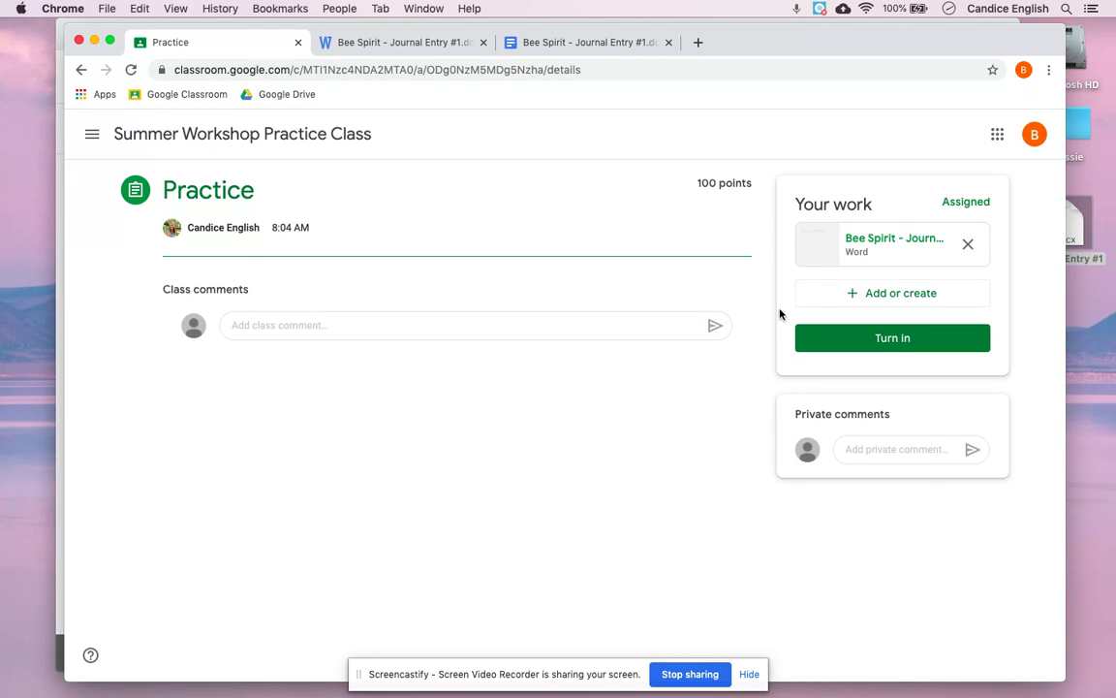
pyautogui.click(60, 462)
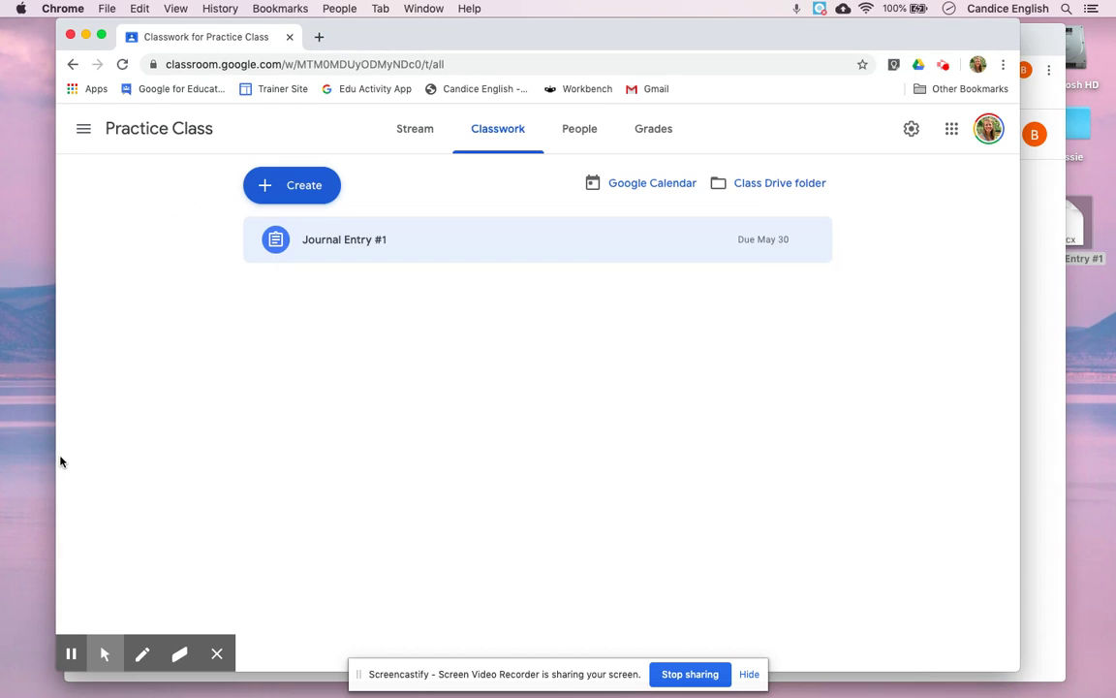
pyautogui.click(943, 63)
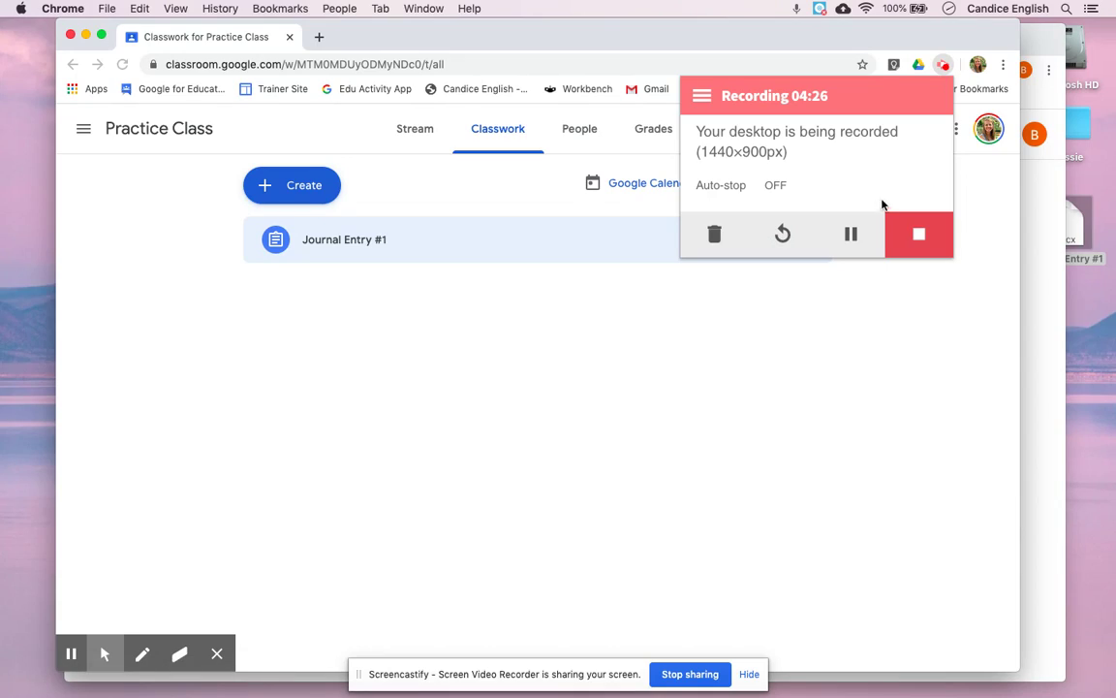